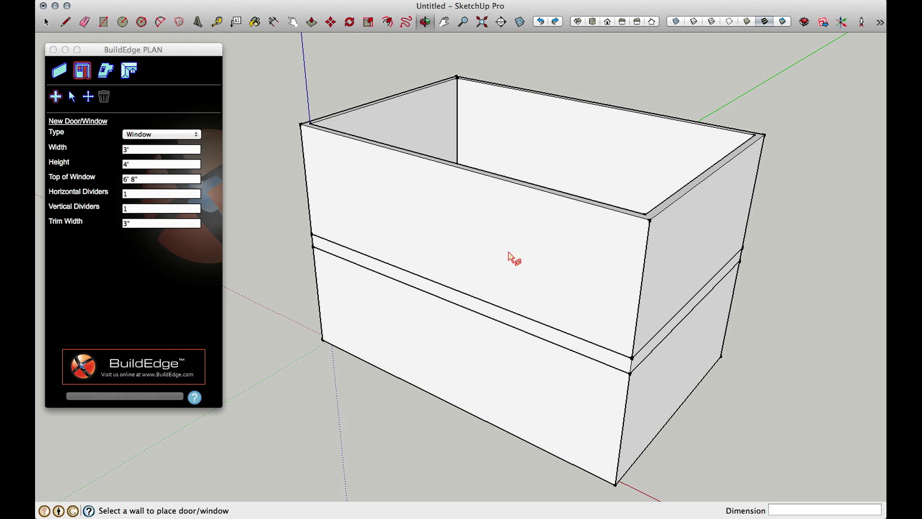
# Step: Begin placing the 3' by 4' window on the lower front wall, about 9' 2 1/4" from its end
pyautogui.click(183, 168)
pyautogui.click(468, 358)
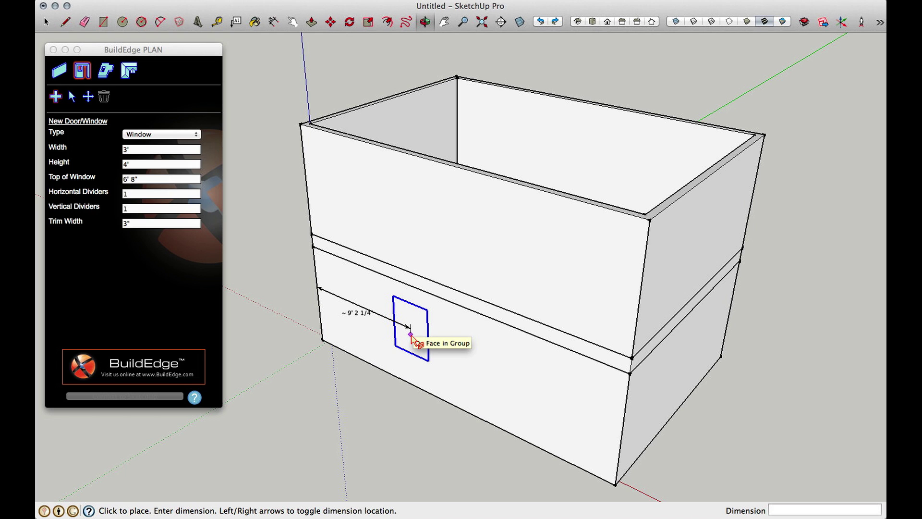
# Step: Cycle the window's dimension reference and alignment, then set it about 12' 5 3/8" along the lower wall
pyautogui.press('Right')
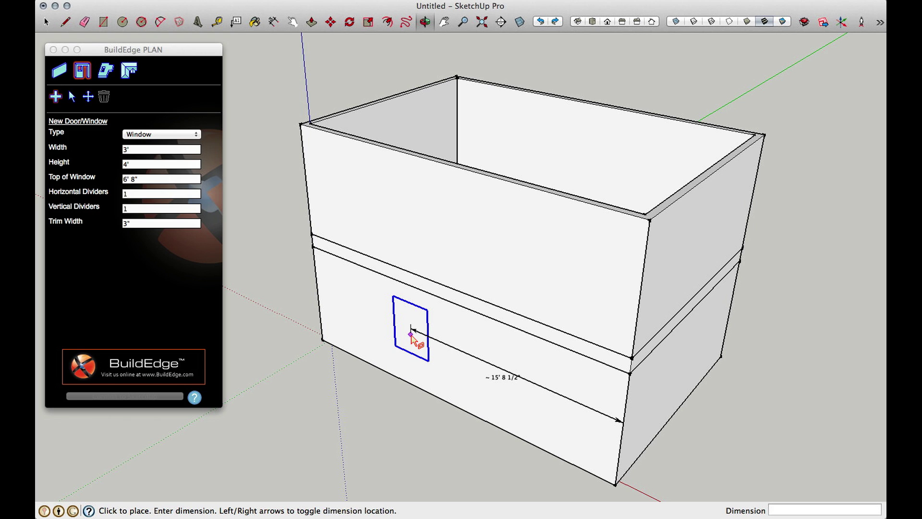
pyautogui.press('Right')
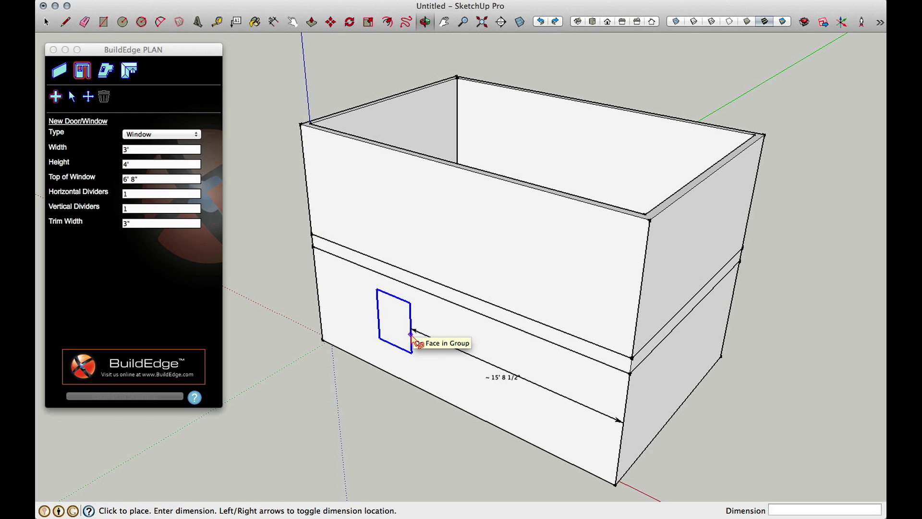
pyautogui.press('Left')
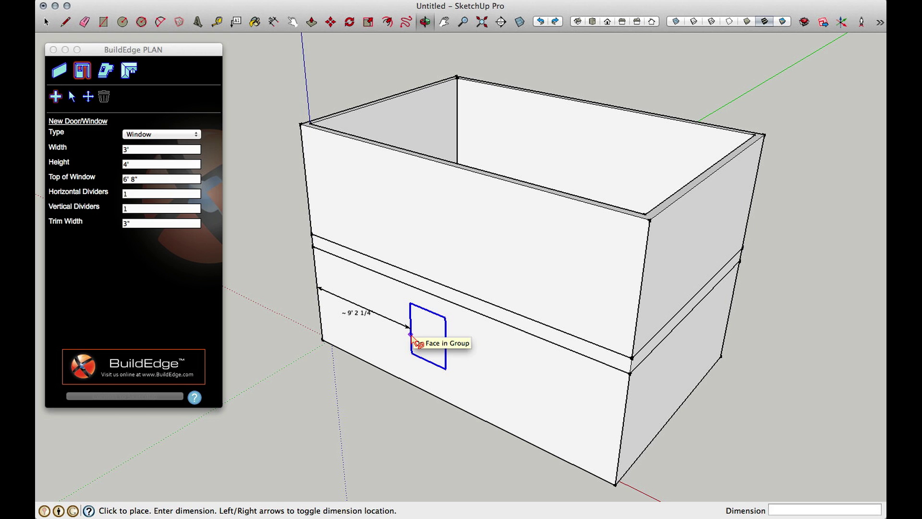
pyautogui.press('Left')
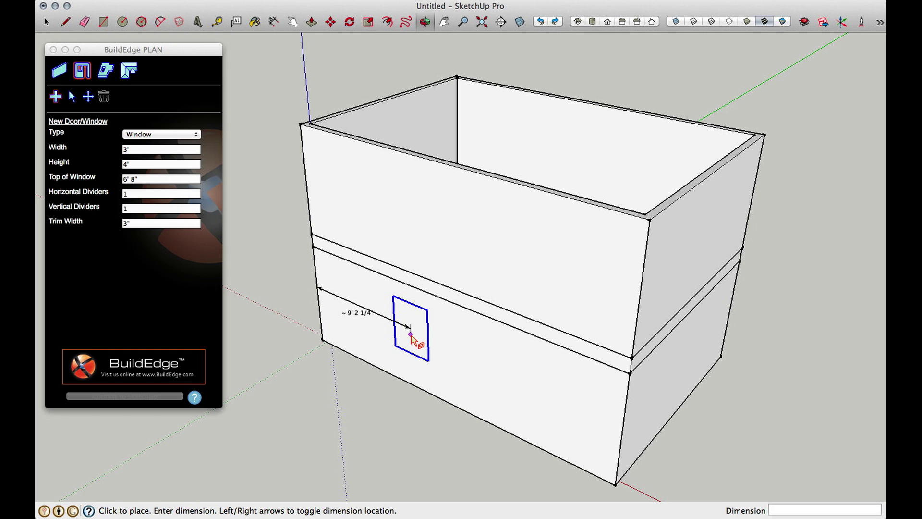
pyautogui.press('Left')
pyautogui.press('Left')
pyautogui.press('Left')
pyautogui.press('Left')
pyautogui.press('Left')
pyautogui.press('Left')
pyautogui.press('Left')
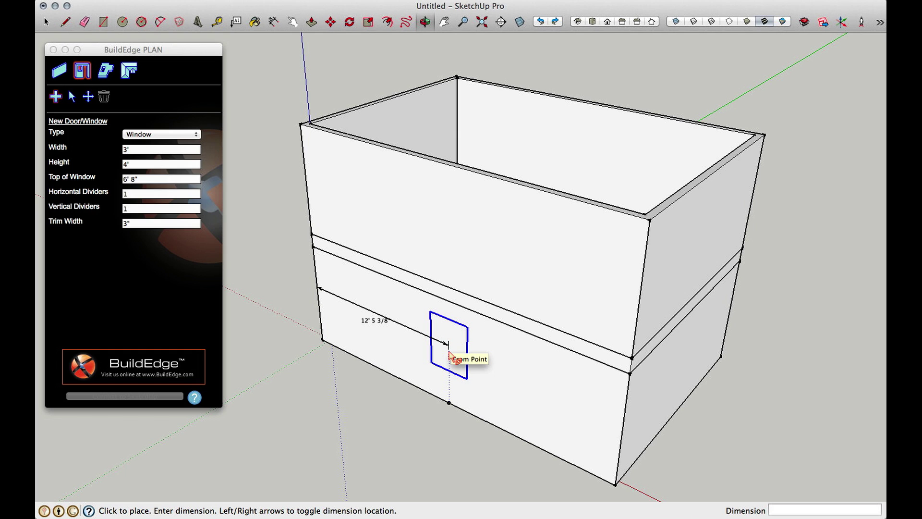
pyautogui.click(449, 354)
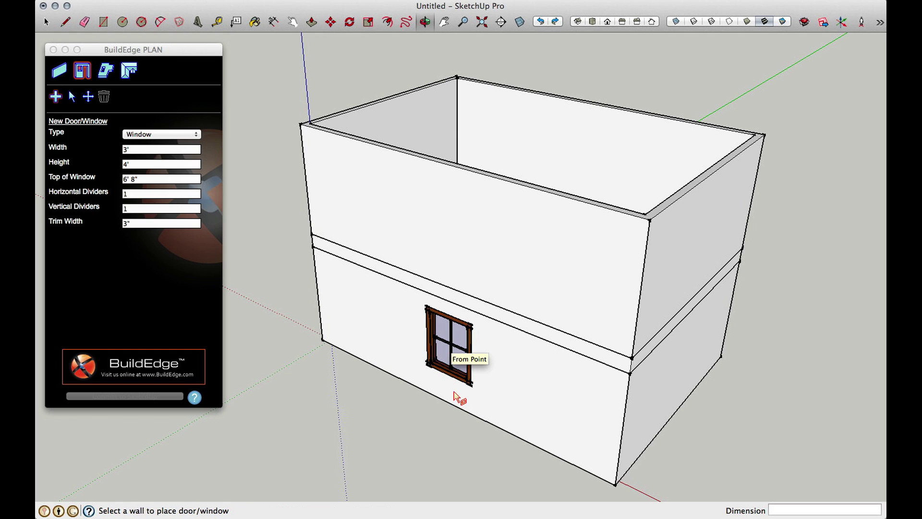
# Step: Zoom and orbit close to the new window to inspect its 3" trim and four panes
pyautogui.scroll(5, 456, 395)
pyautogui.scroll(2, 455, 395)
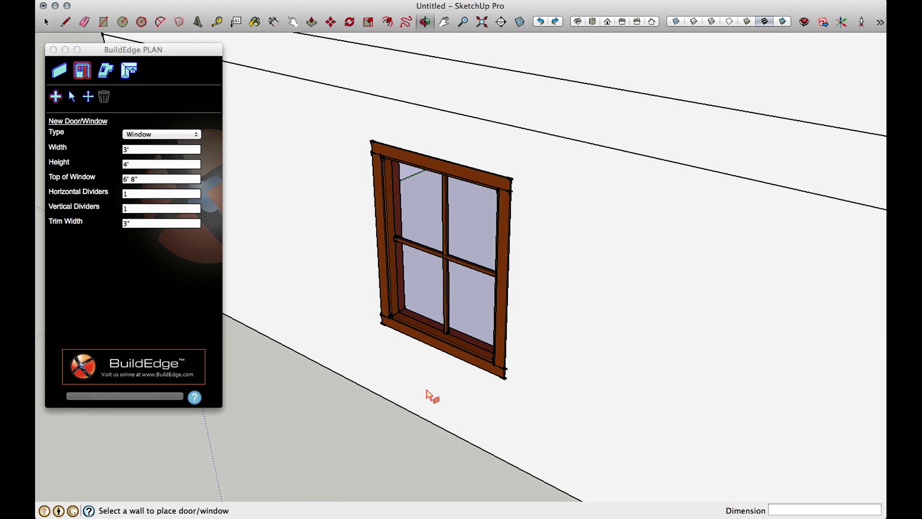
pyautogui.moveTo(427, 397)
pyautogui.mouseDown(button='middle')
pyautogui.moveTo(473, 362)
pyautogui.moveTo(539, 359)
pyautogui.moveTo(515, 374)
pyautogui.mouseUp(button='middle')
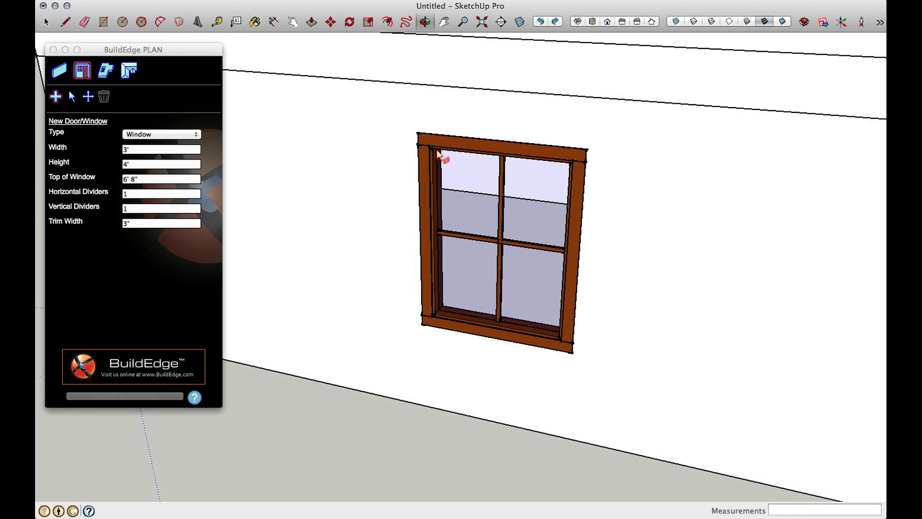
pyautogui.click(158, 209)
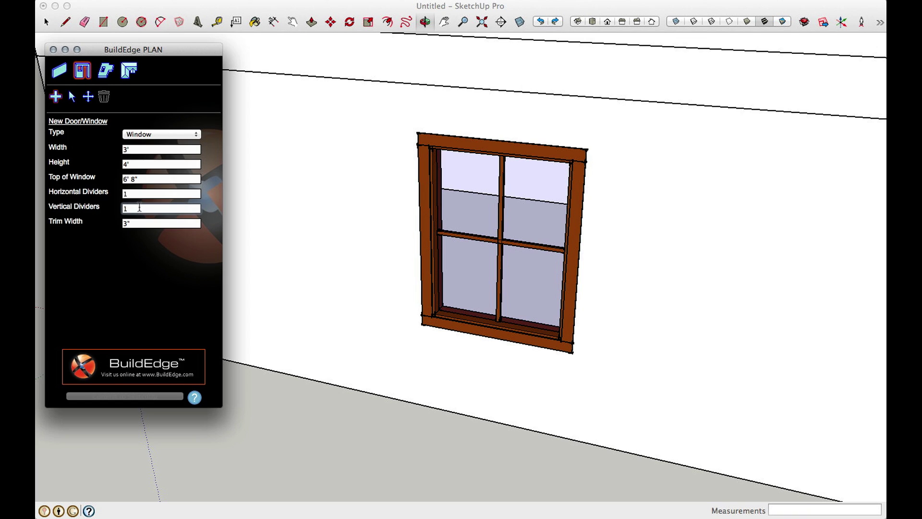
# Step: Change the placed window to 5' wide with 2 vertical dividers and apply the changes
pyautogui.click(72, 98)
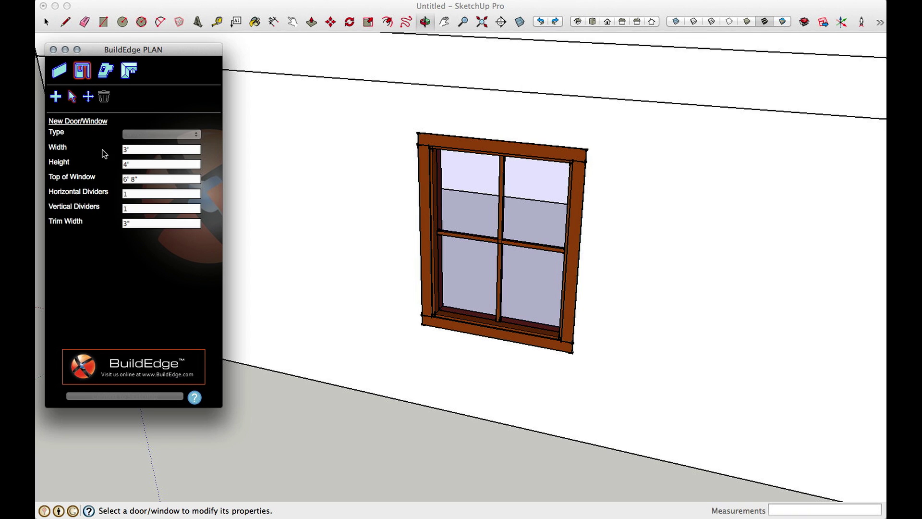
pyautogui.click(490, 224)
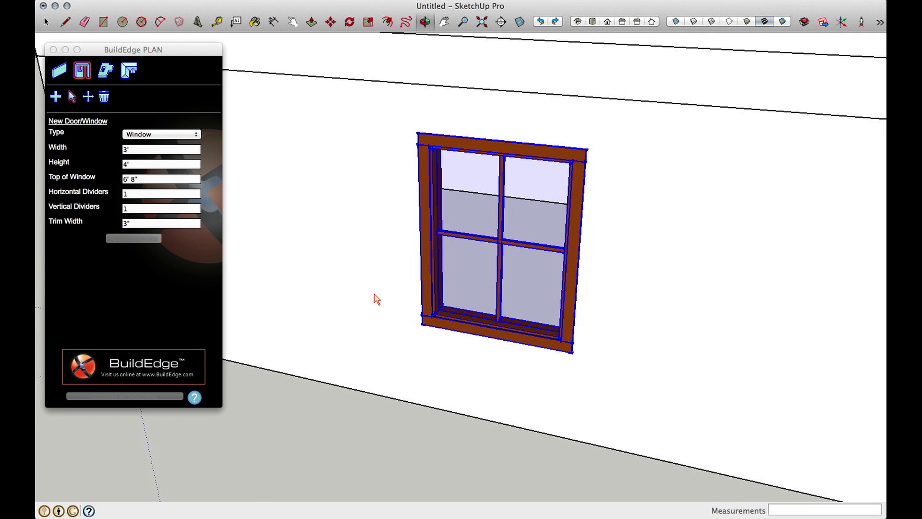
pyautogui.click(197, 225)
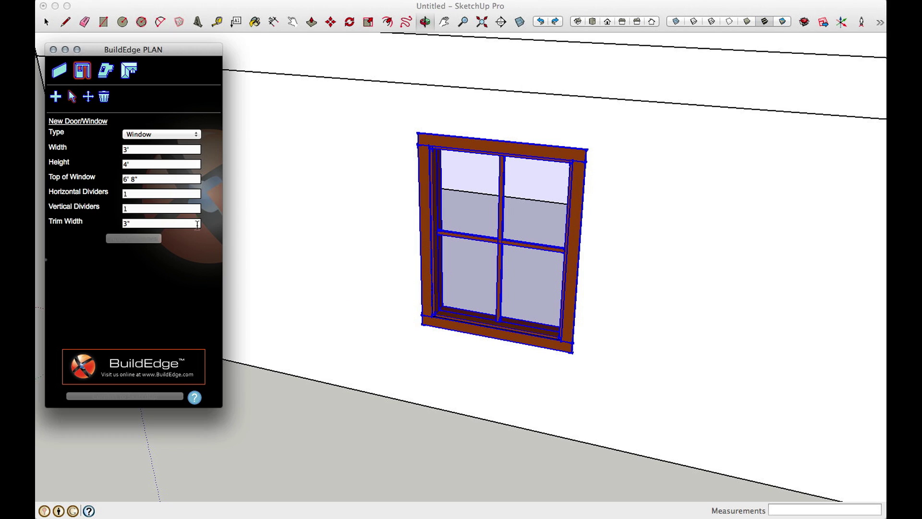
pyautogui.click(141, 150)
pyautogui.write('5')
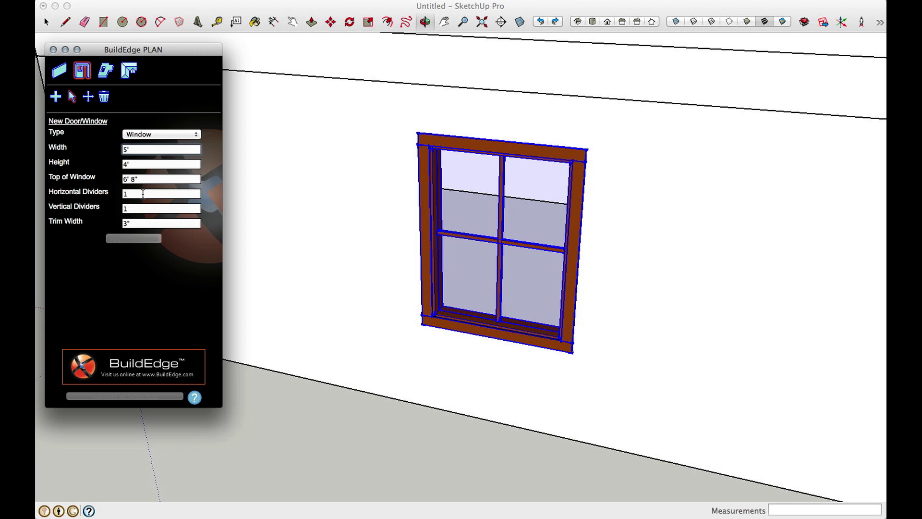
pyautogui.click(140, 208)
pyautogui.write('2')
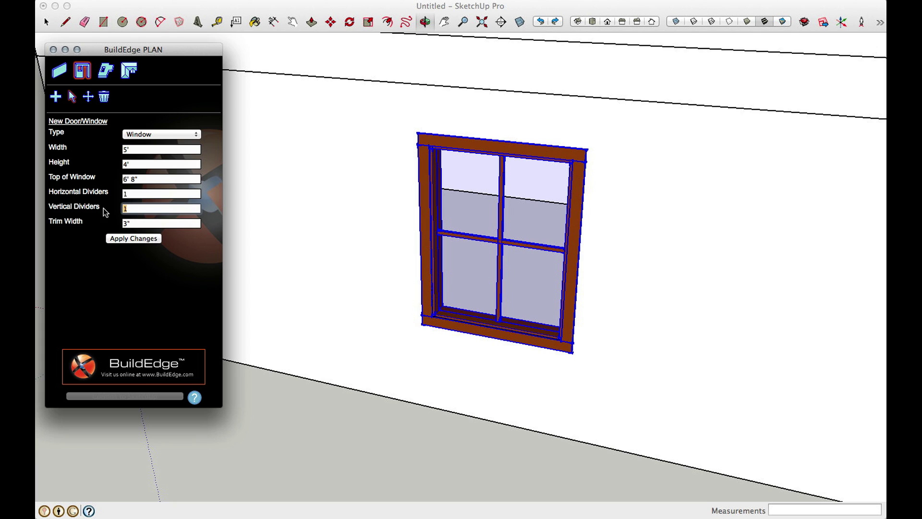
pyautogui.click(138, 239)
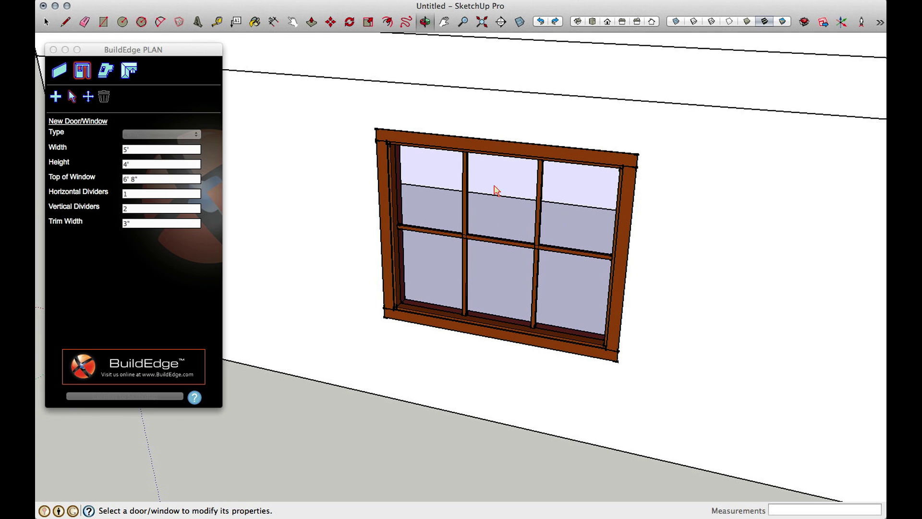
pyautogui.scroll(-3, 490, 230)
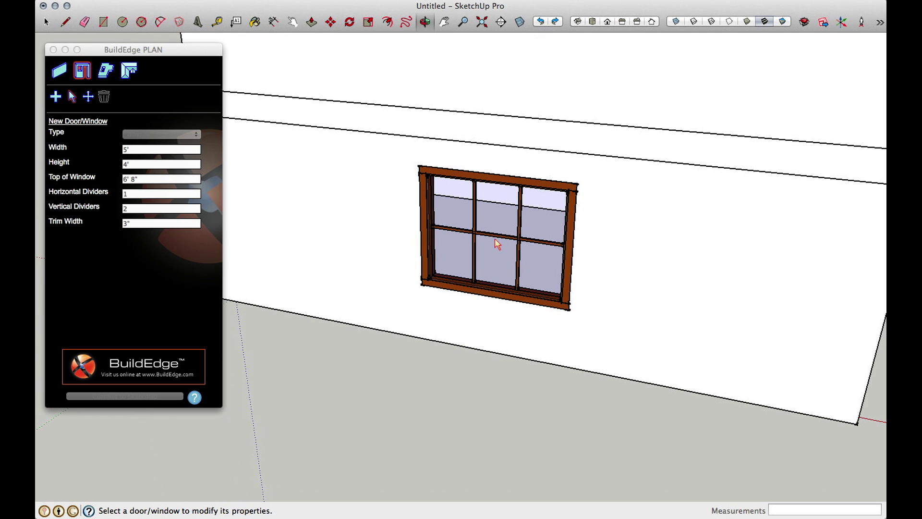
# Step: Select the six-pane window on the lower wall and delete it
pyautogui.scroll(-1, 497, 238)
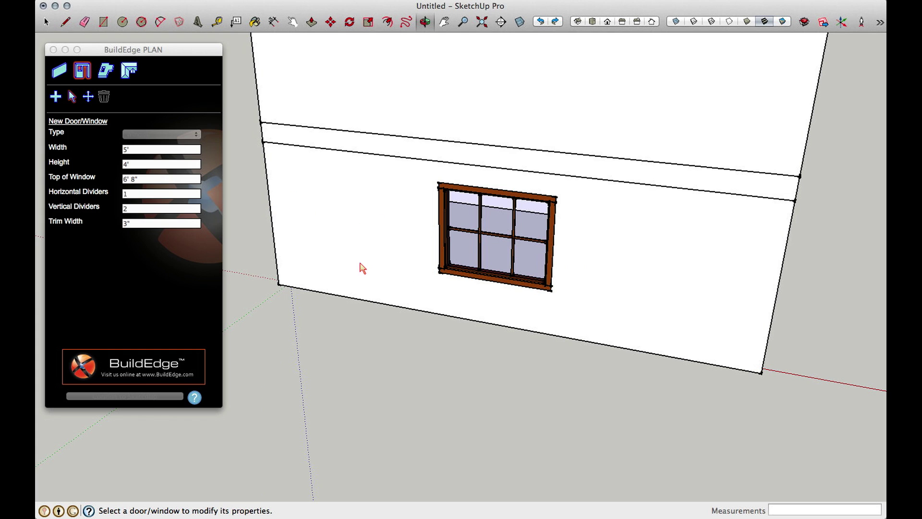
pyautogui.click(497, 242)
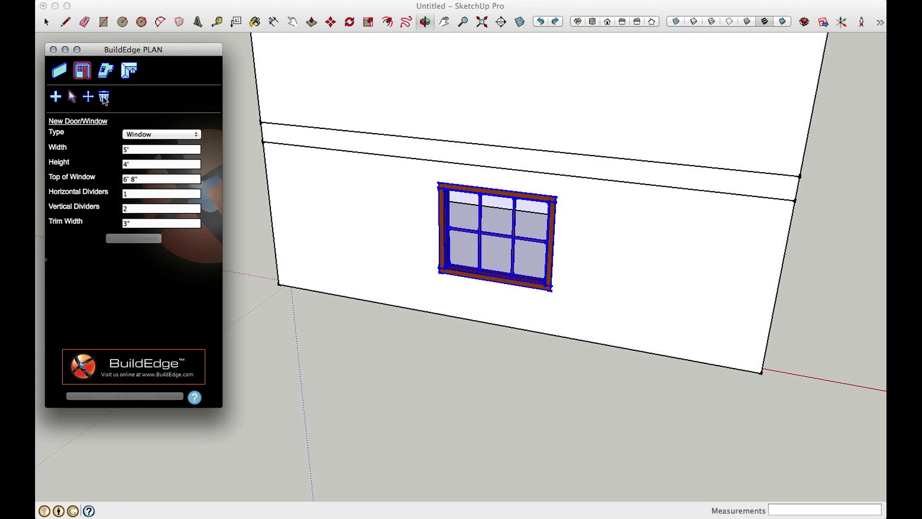
pyautogui.click(104, 97)
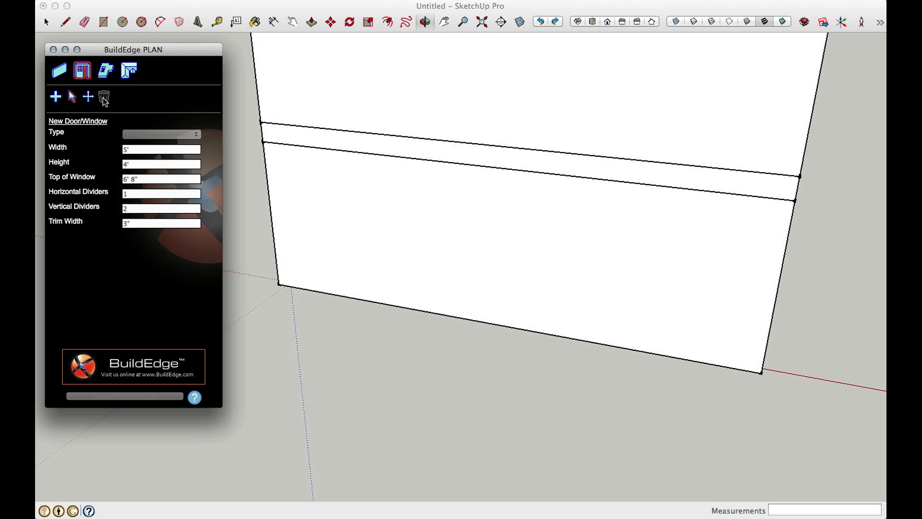
pyautogui.click(56, 97)
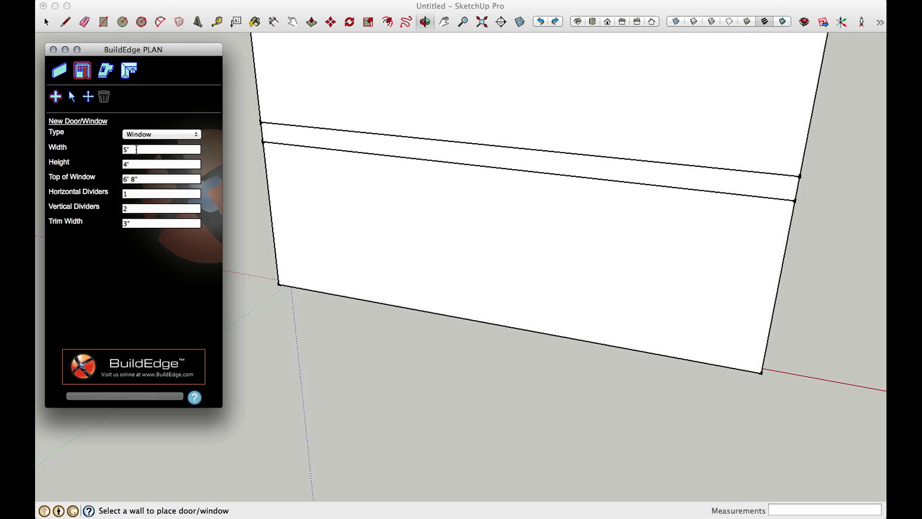
# Step: Place a new 5' by 4' window on the lower front wall, offset 3' from its right end
pyautogui.click(577, 287)
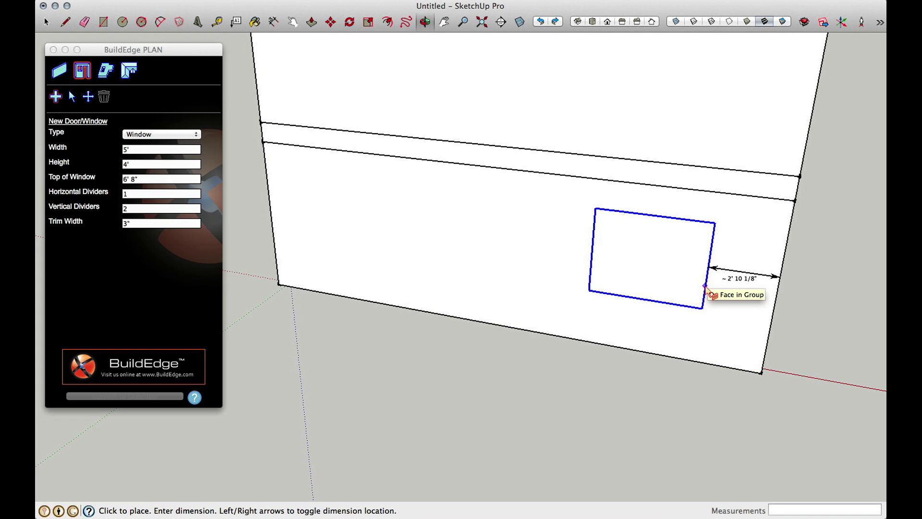
pyautogui.write("'")
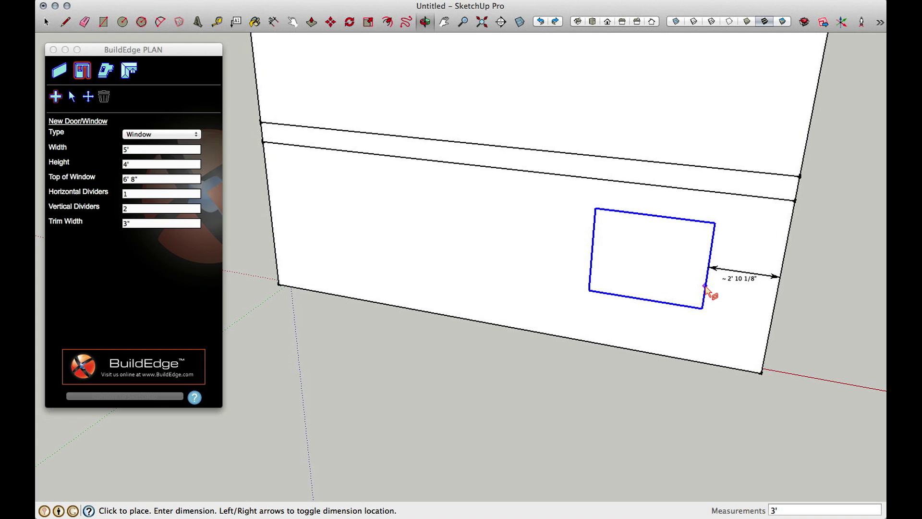
pyautogui.press('Return')
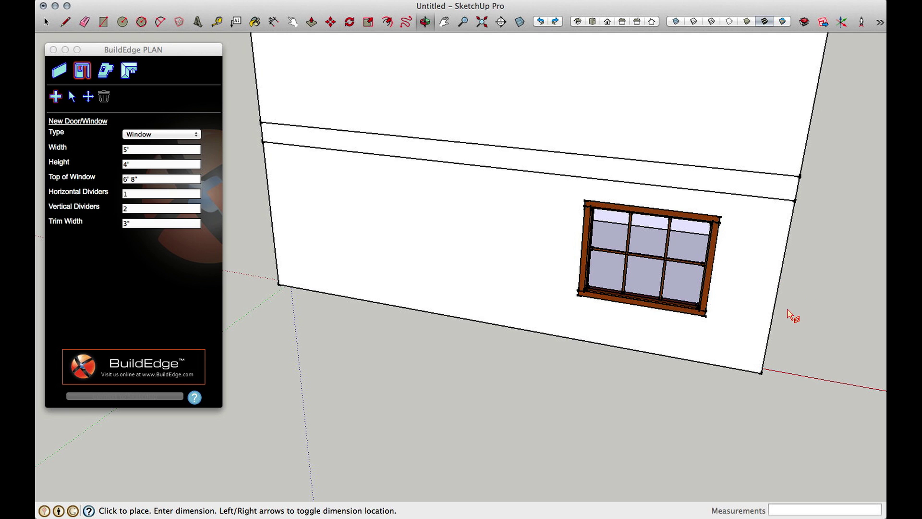
pyautogui.moveTo(787, 315); pyautogui.dragTo(690, 313, button='middle')
# Step: Move the side end wall right along the red axis to lengthen the building
pyautogui.press('m')
pyautogui.scroll(-3, 711, 317)
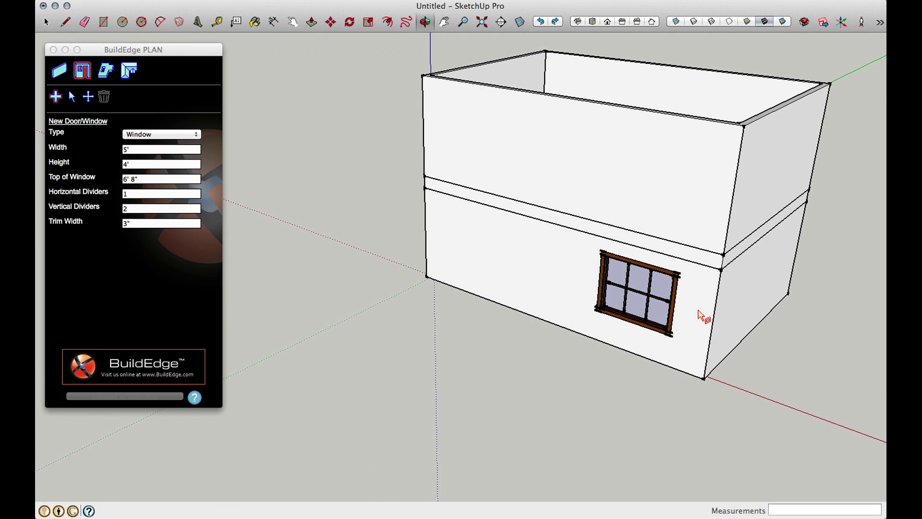
pyautogui.click(731, 303)
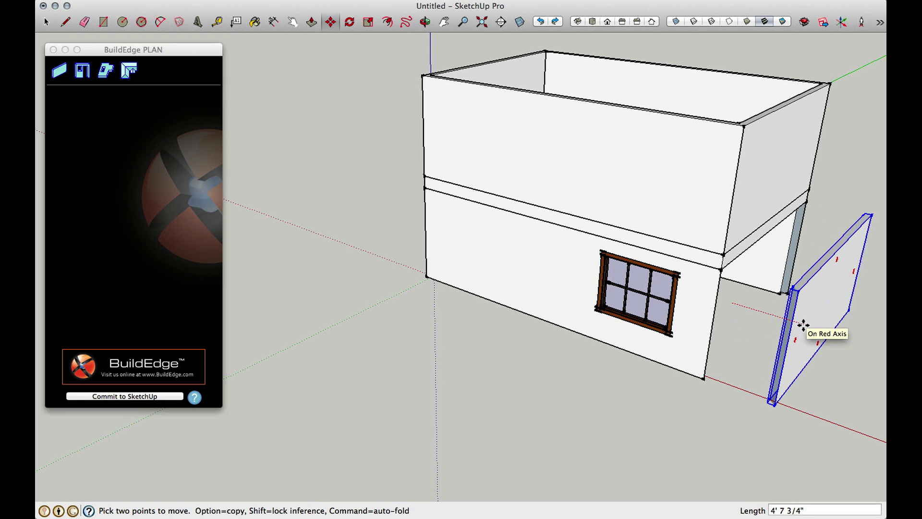
pyautogui.click(803, 326)
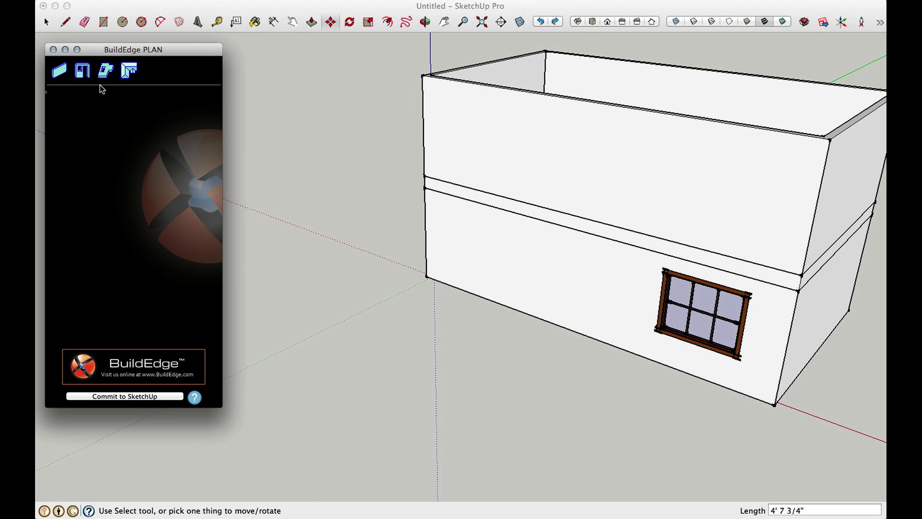
pyautogui.click(84, 75)
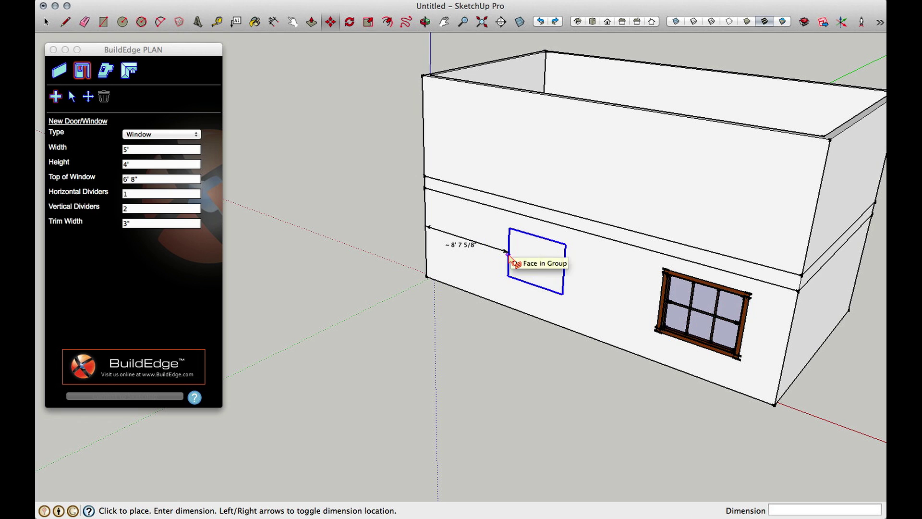
# Step: Add a second window on the lower wall's left and lengthen the building, undoing the extra wall move
pyautogui.click(539, 263)
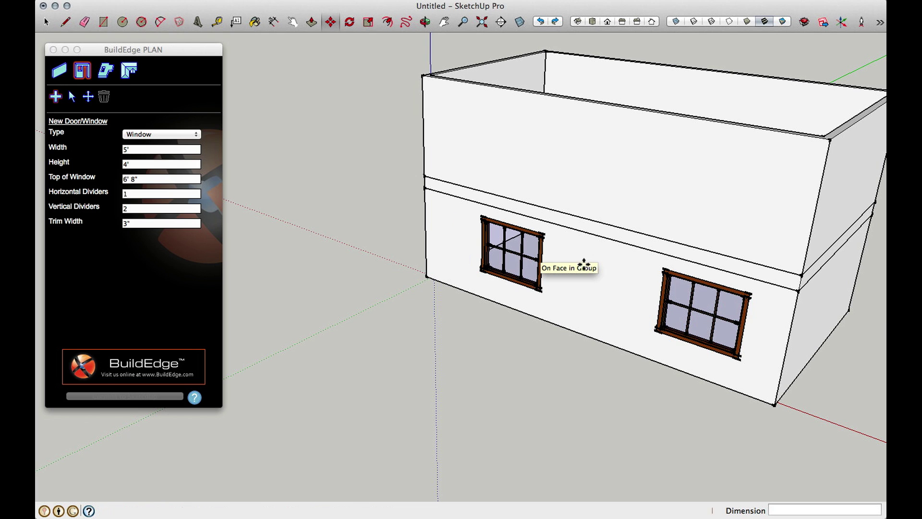
pyautogui.press('m')
pyautogui.click(817, 332)
pyautogui.click(846, 345)
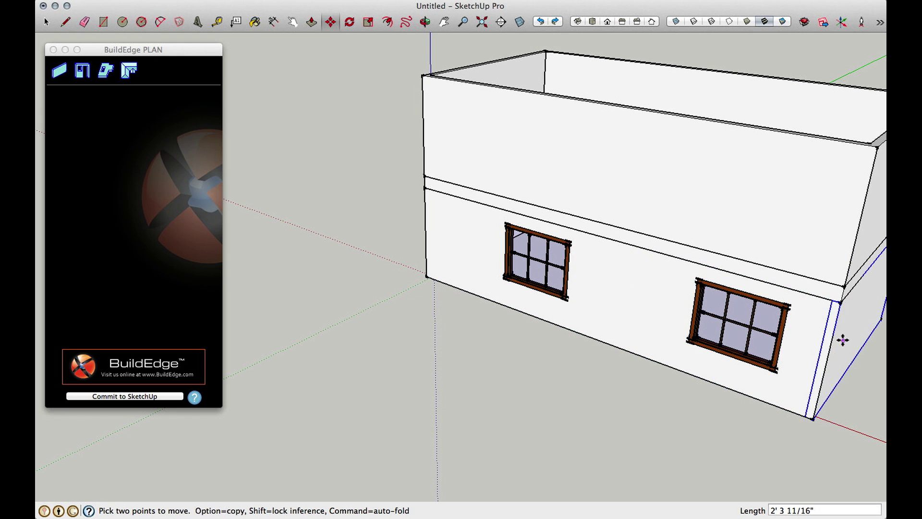
pyautogui.click(843, 341)
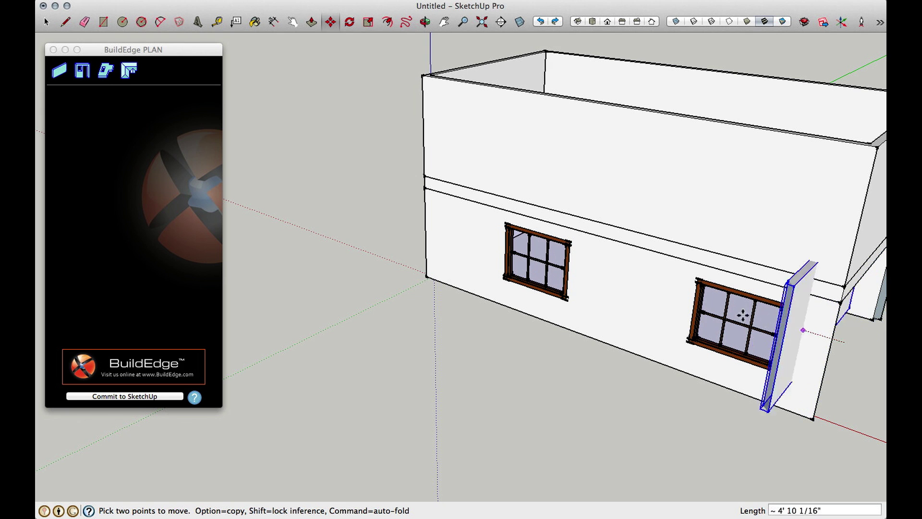
pyautogui.click(673, 298)
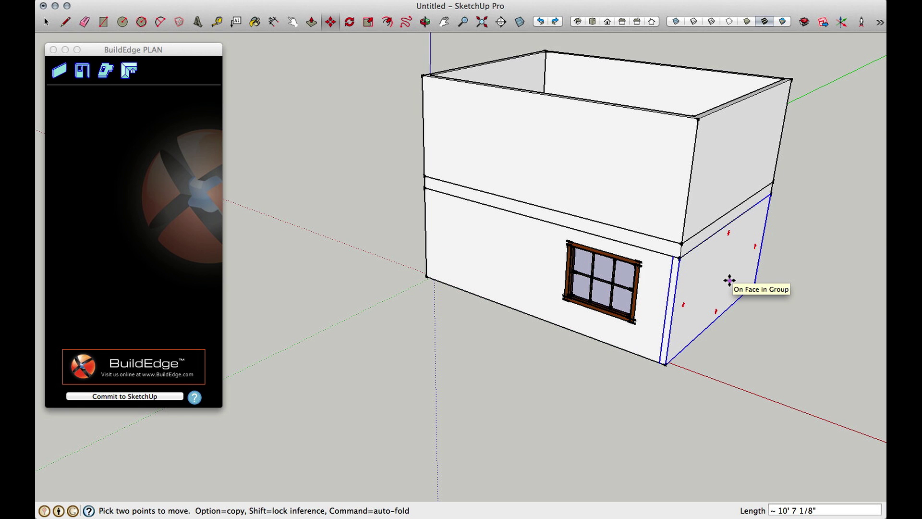
pyautogui.press('super+z')
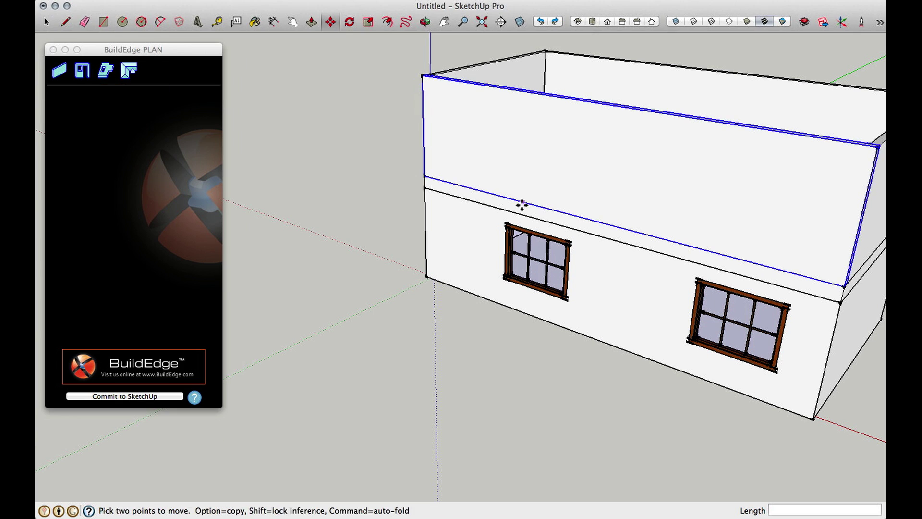
pyautogui.click(81, 72)
# Step: Slide the left lower window leftward to about 8' 2 13/16" from the wall's left end
pyautogui.click(79, 75)
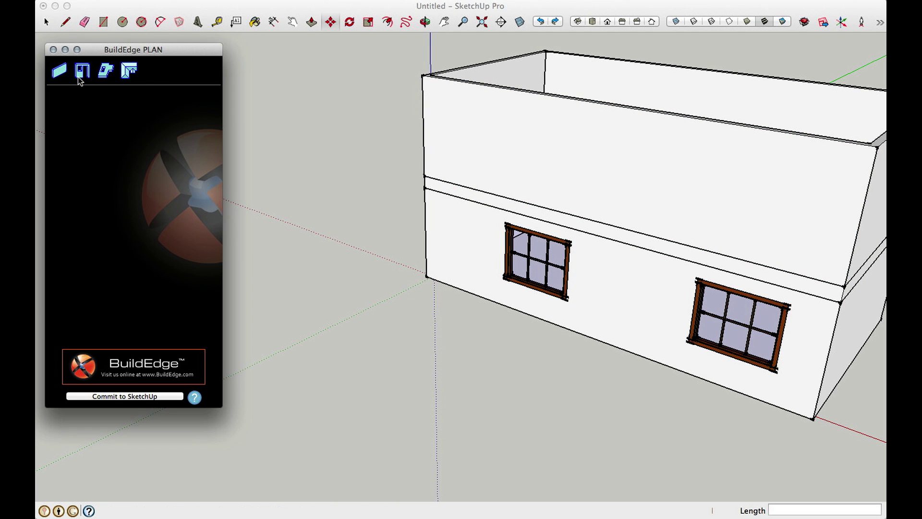
pyautogui.click(79, 77)
pyautogui.click(88, 98)
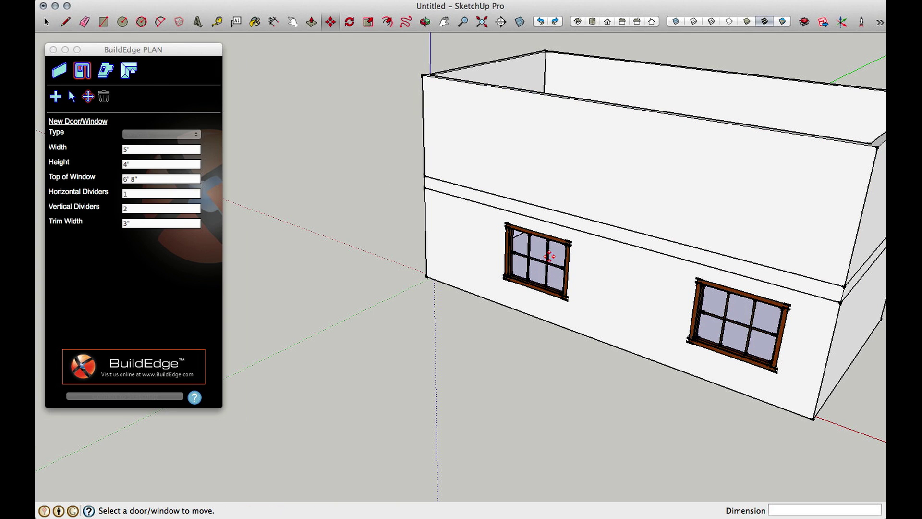
pyautogui.click(536, 262)
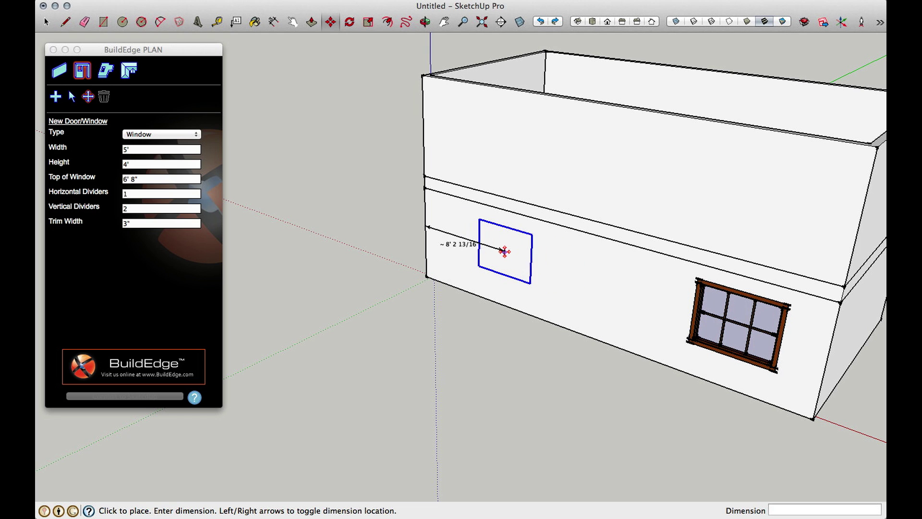
pyautogui.click(506, 260)
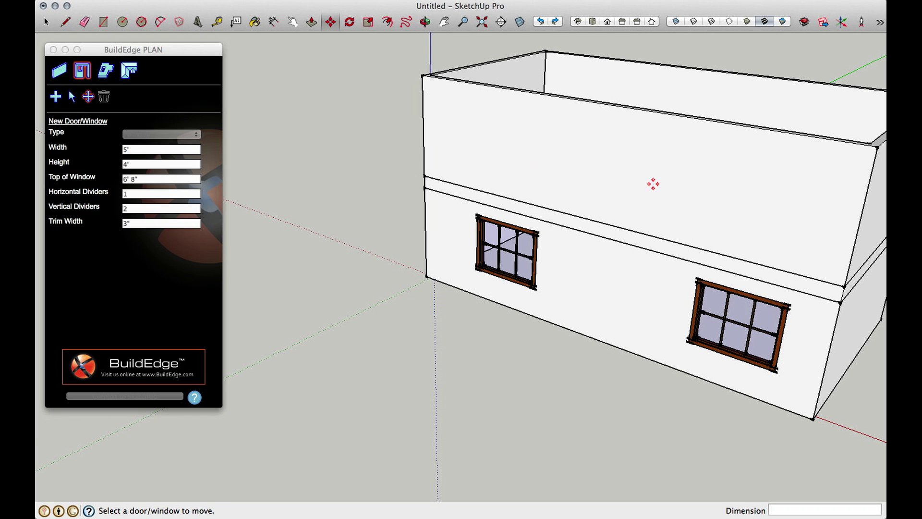
# Step: Place two divided windows on the upper-storey wall, one at the left and one at the right
pyautogui.click(56, 97)
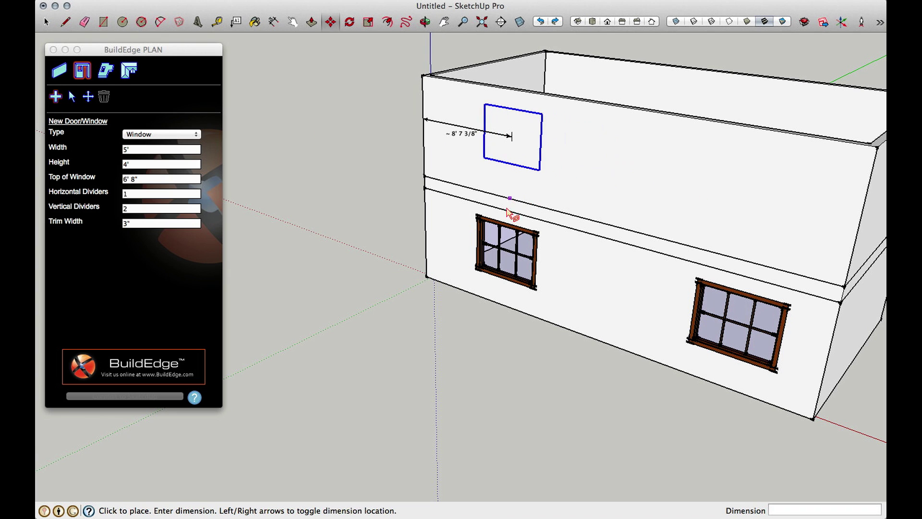
pyautogui.click(510, 225)
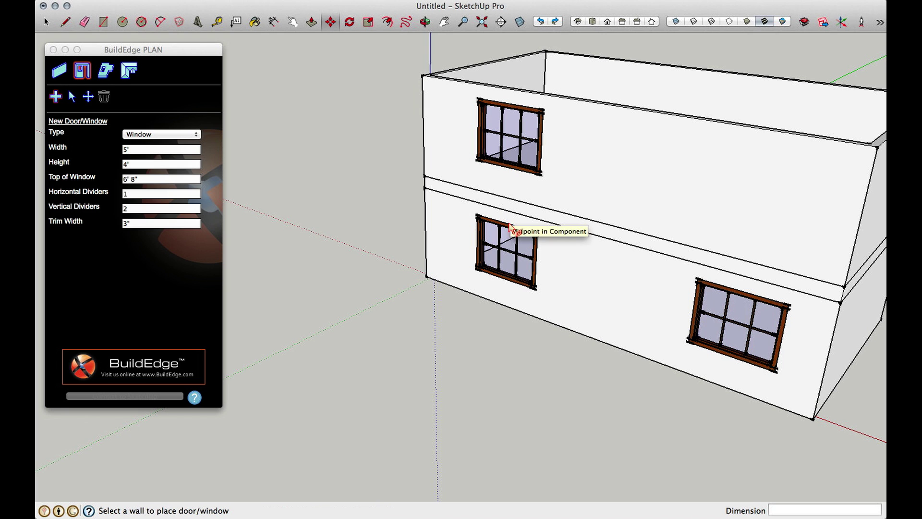
pyautogui.click(743, 292)
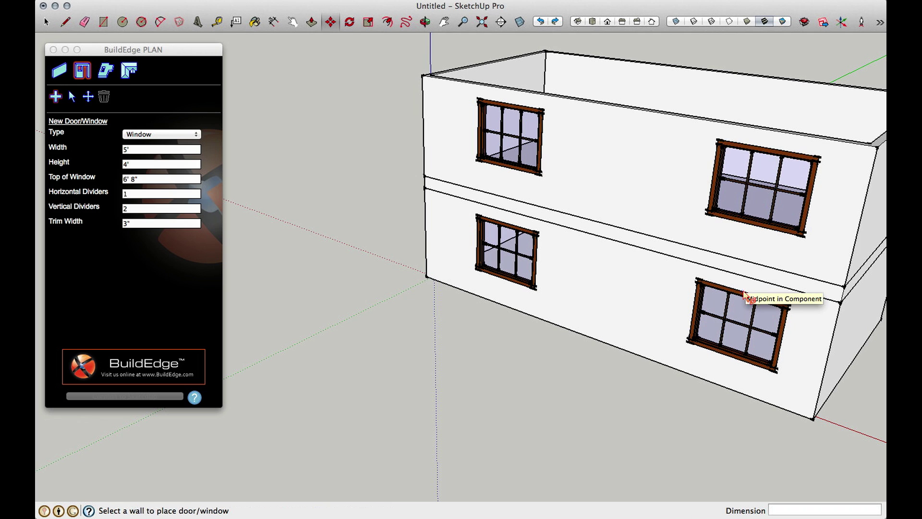